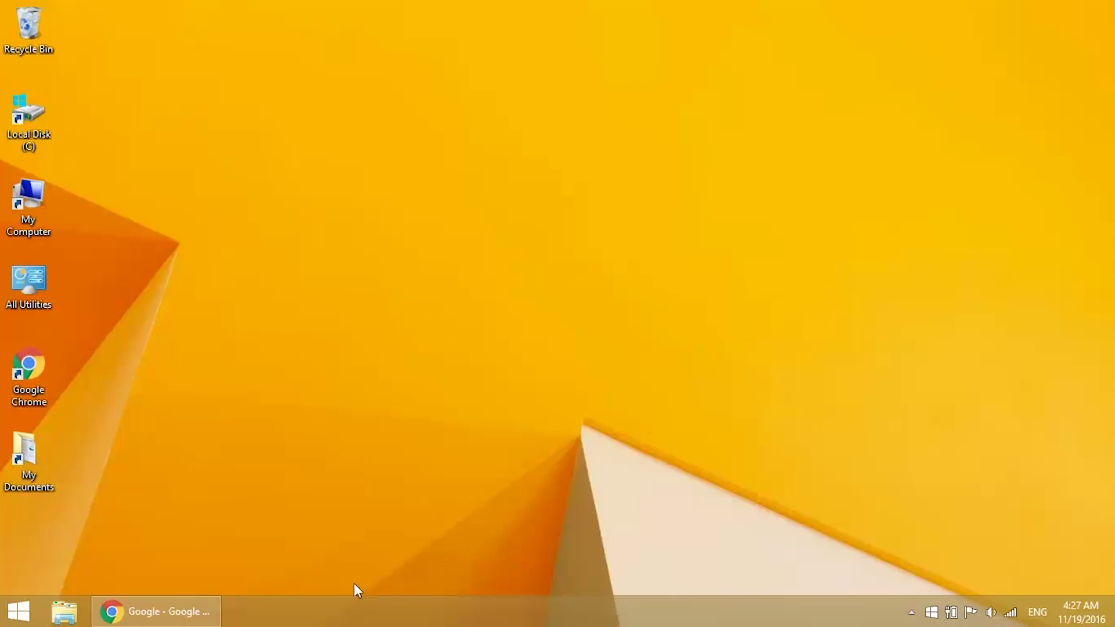
- Switch to Chrome, search Google for easyeda and open the EasyEDA website from the results
left_click(203, 609)
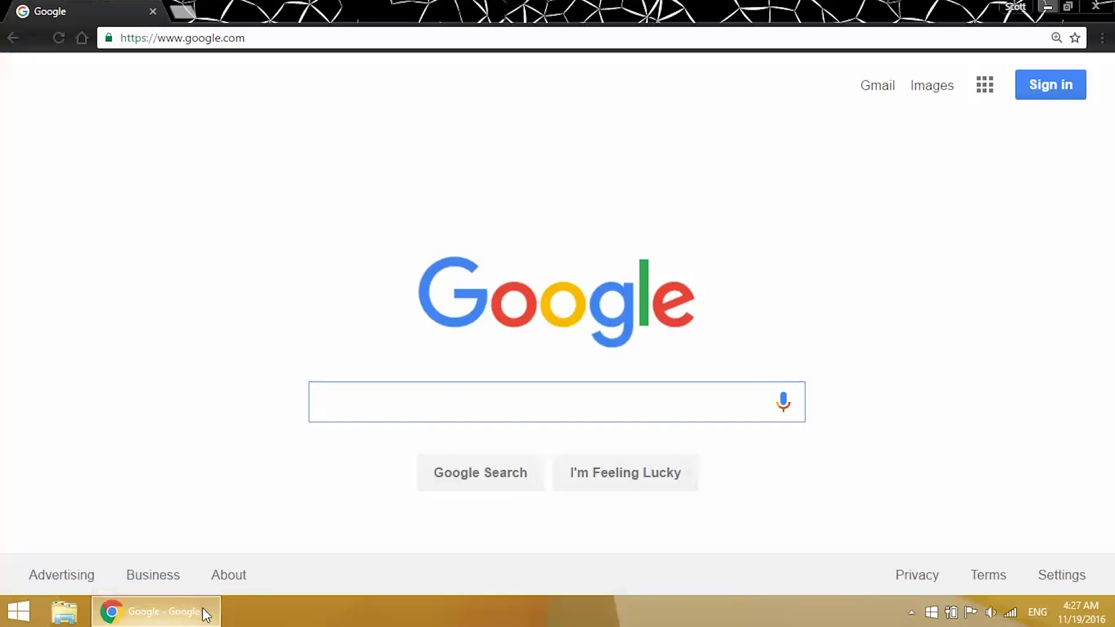
type("eas")
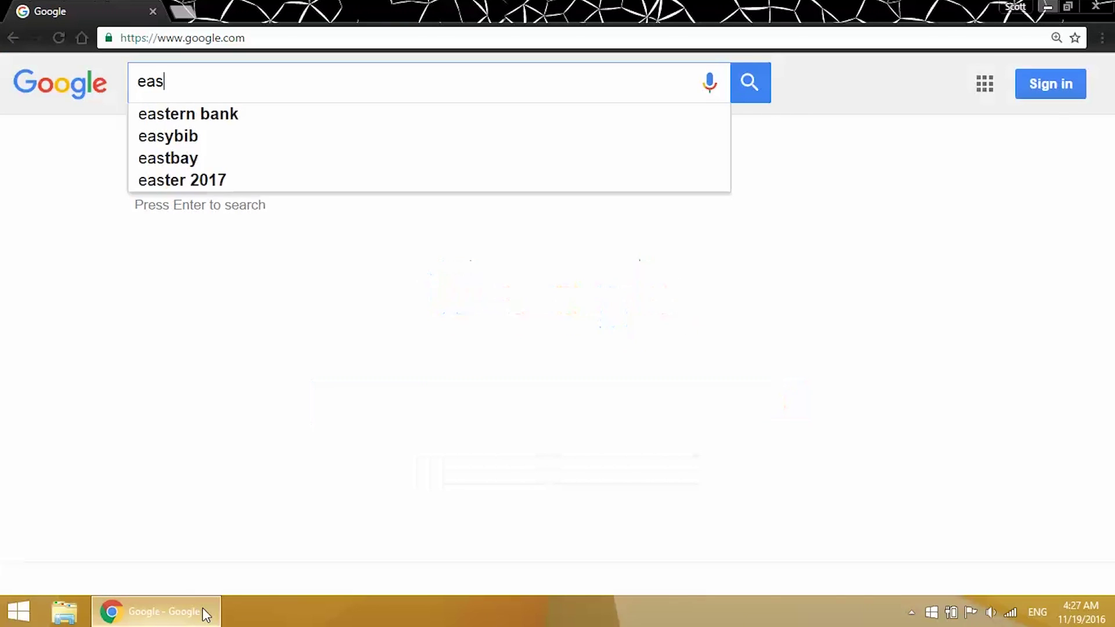
type("yeda")
key("Return")
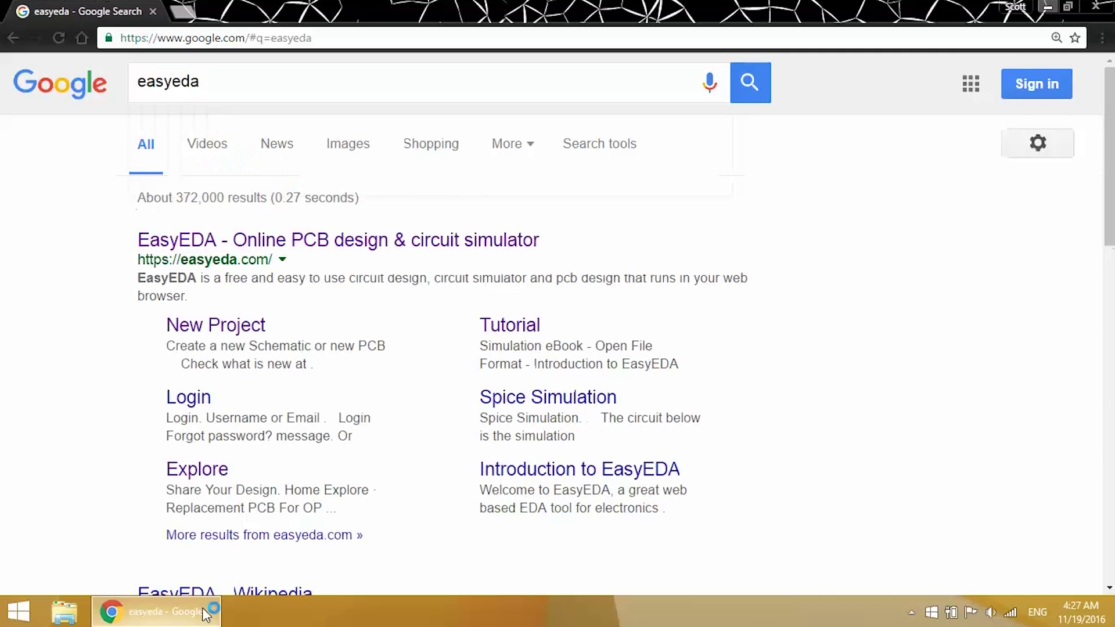
left_click(318, 247)
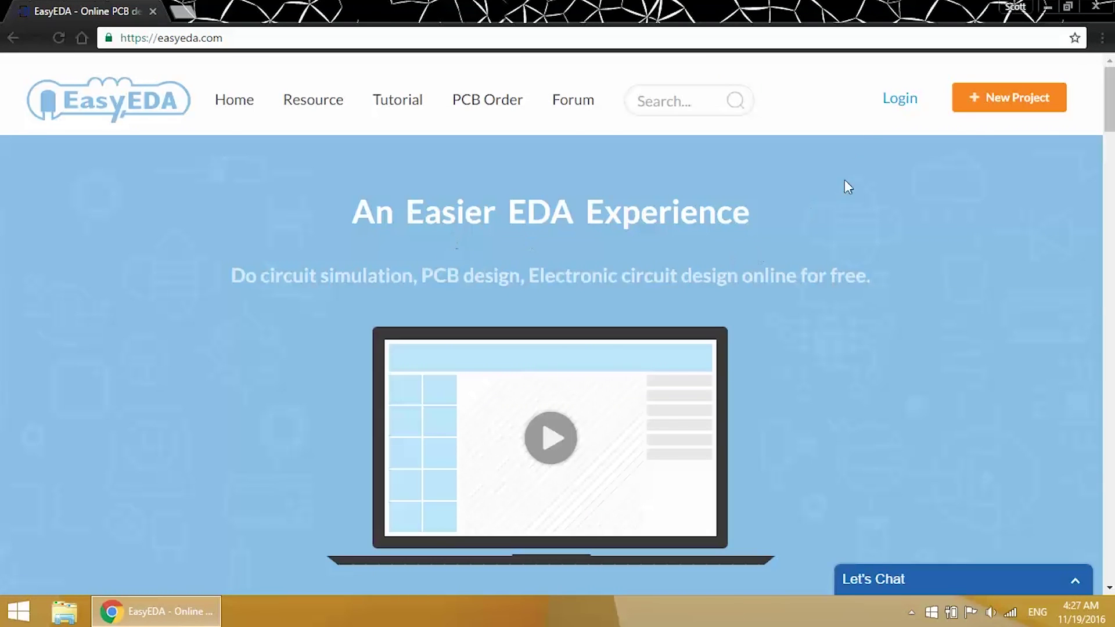
- Log in to the existing EasyEDA account with the account's e-mail and password
left_click(890, 99)
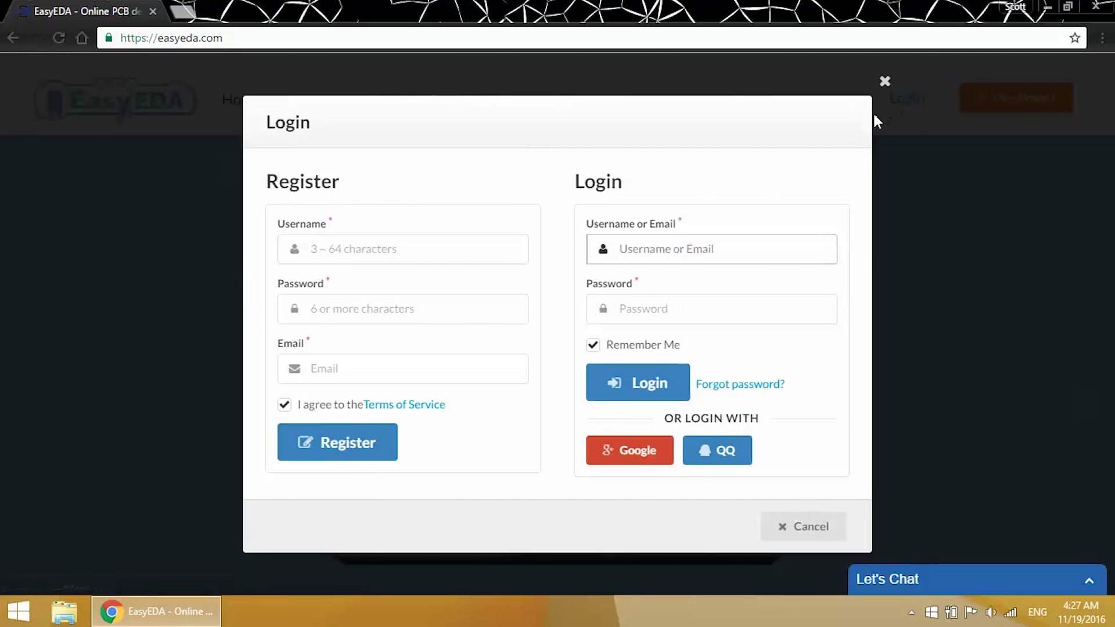
type("cir")
key("Down")
key("Tab")
type("••")
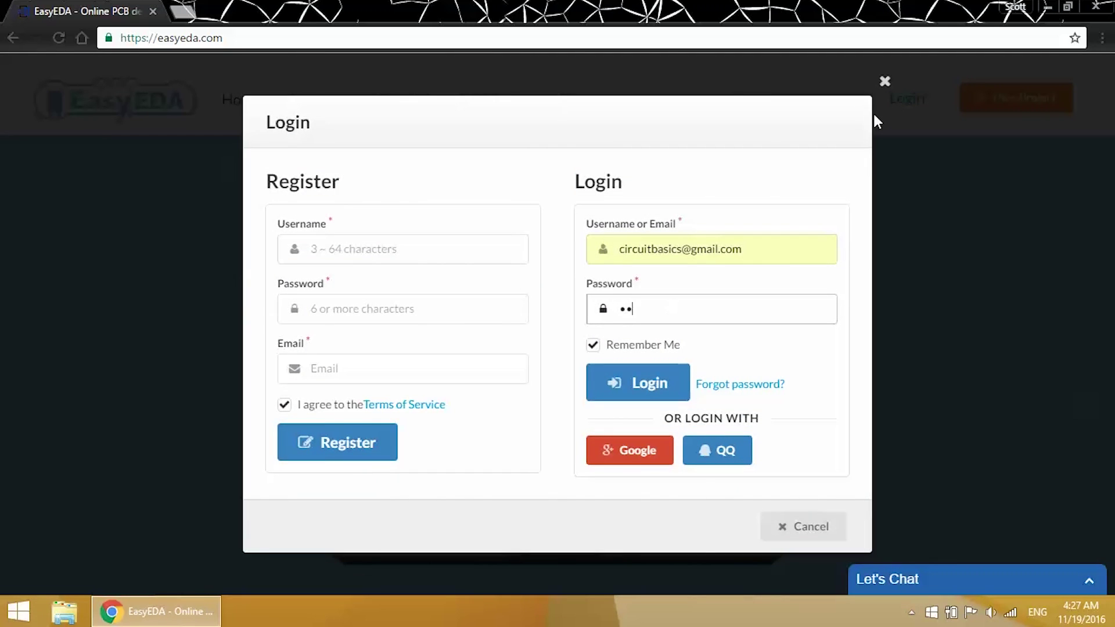
type("•••••••••••")
key("Return")
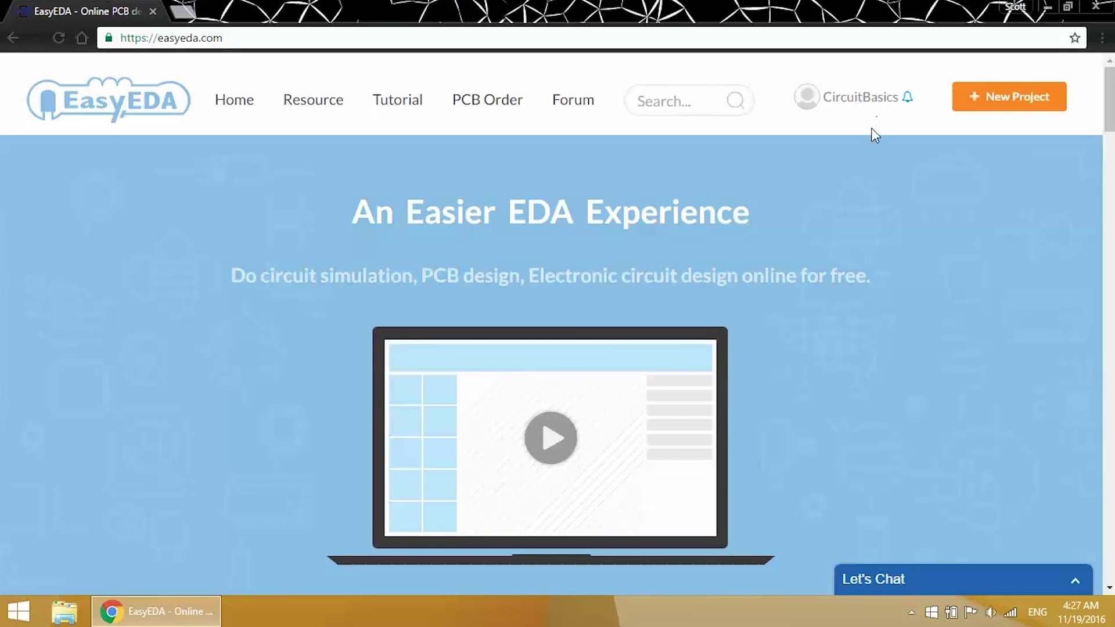
- Go to the account's own projects and open the TDA2003 Bridged Amplifier project
left_click(865, 103)
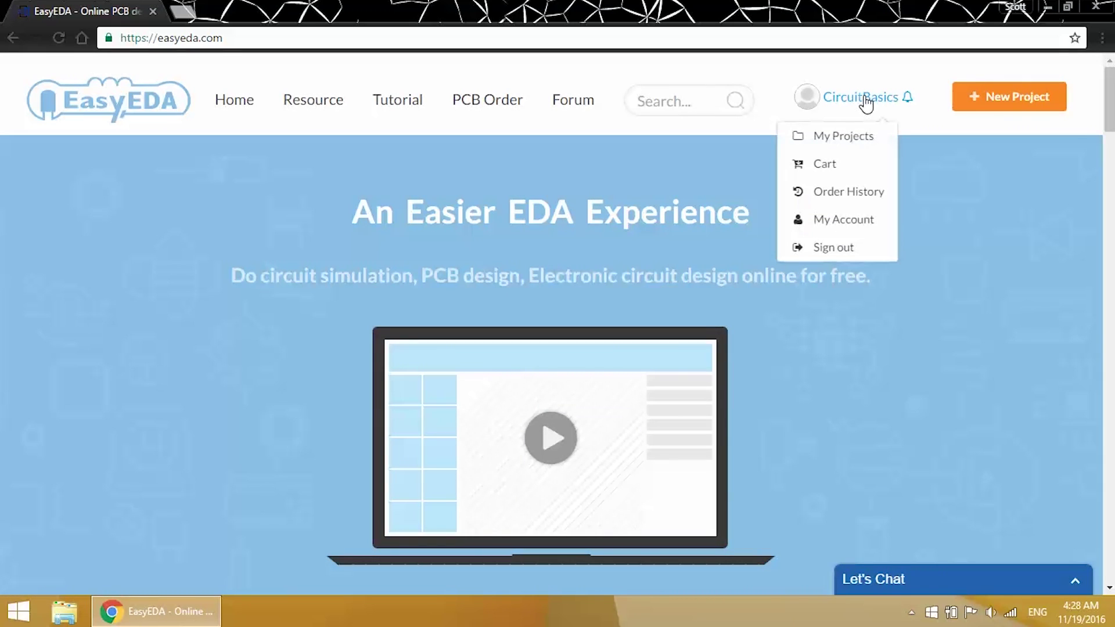
left_click(863, 136)
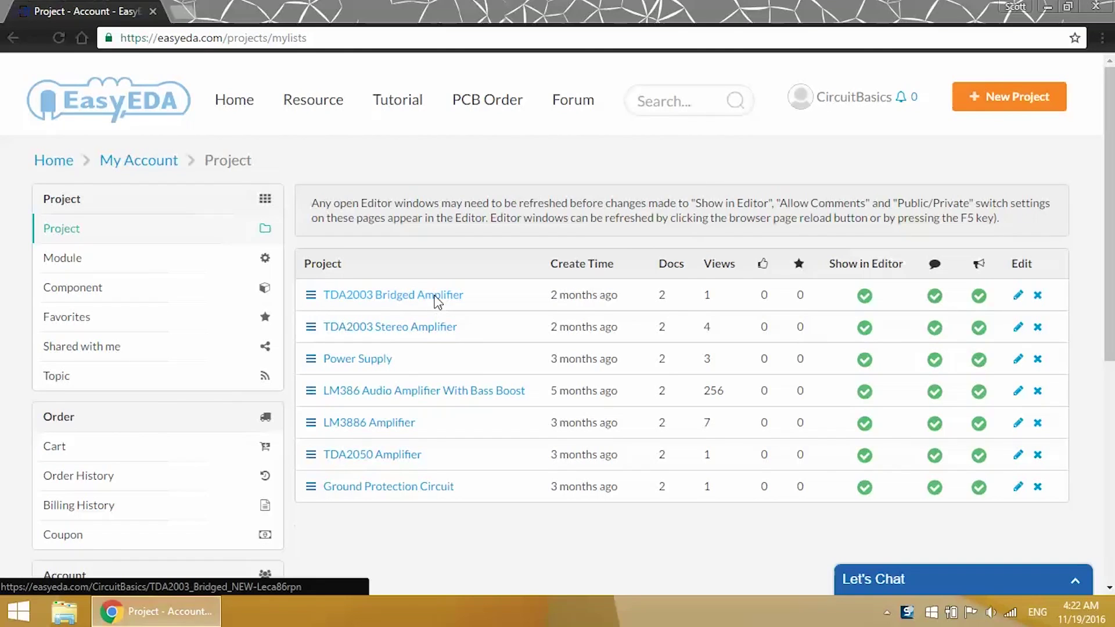
left_click(436, 296)
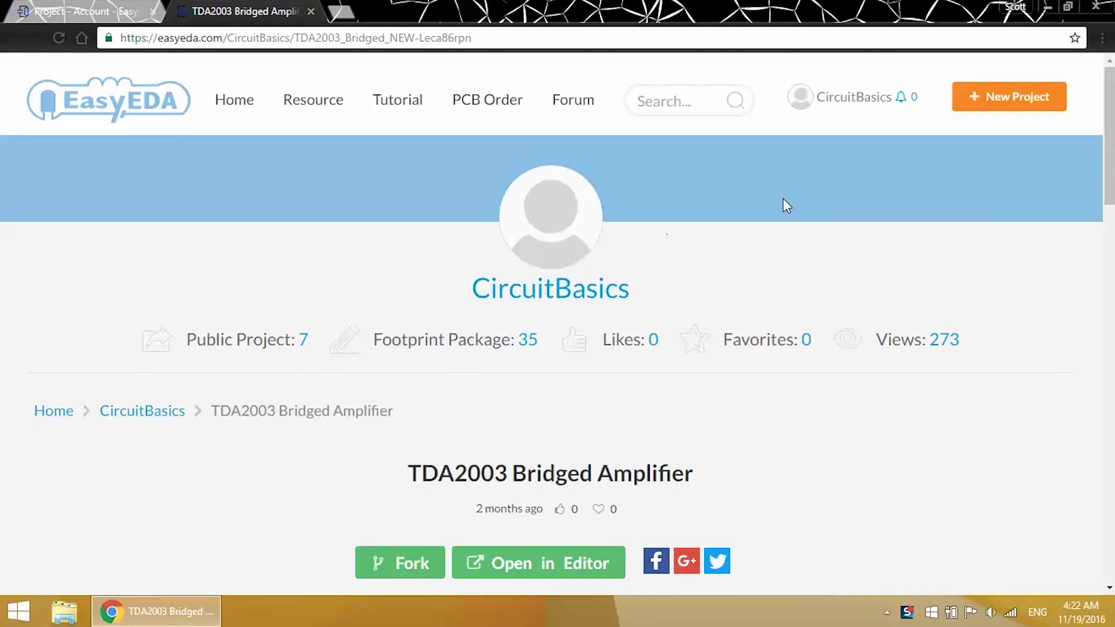
- Look over the project's schematic and PCB previews, and open the TDA2003 Bridged schematic in the editor
left_click_drag(1110, 137, 1110, 151)
scroll(1111, 151, "down", 8)
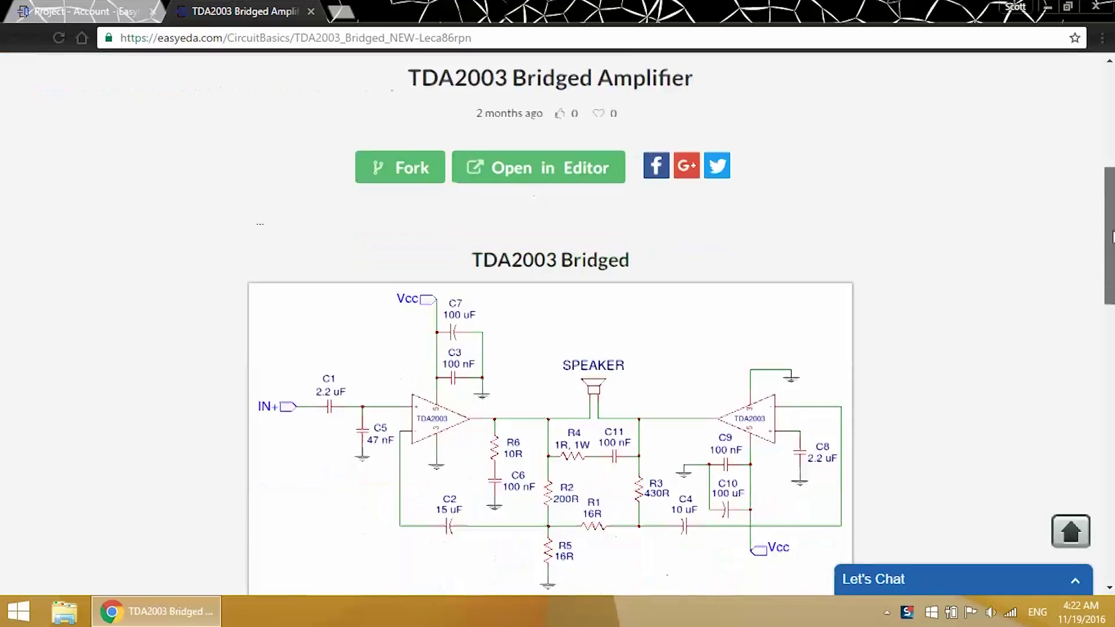
scroll(558, 326, "down", 7)
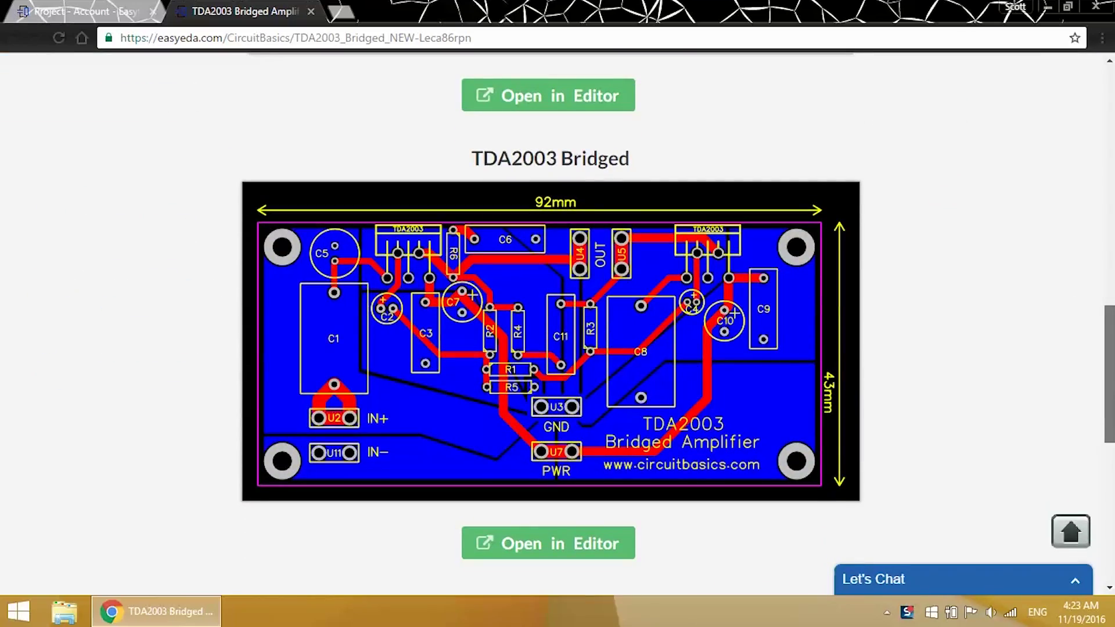
scroll(557, 325, "up", 7)
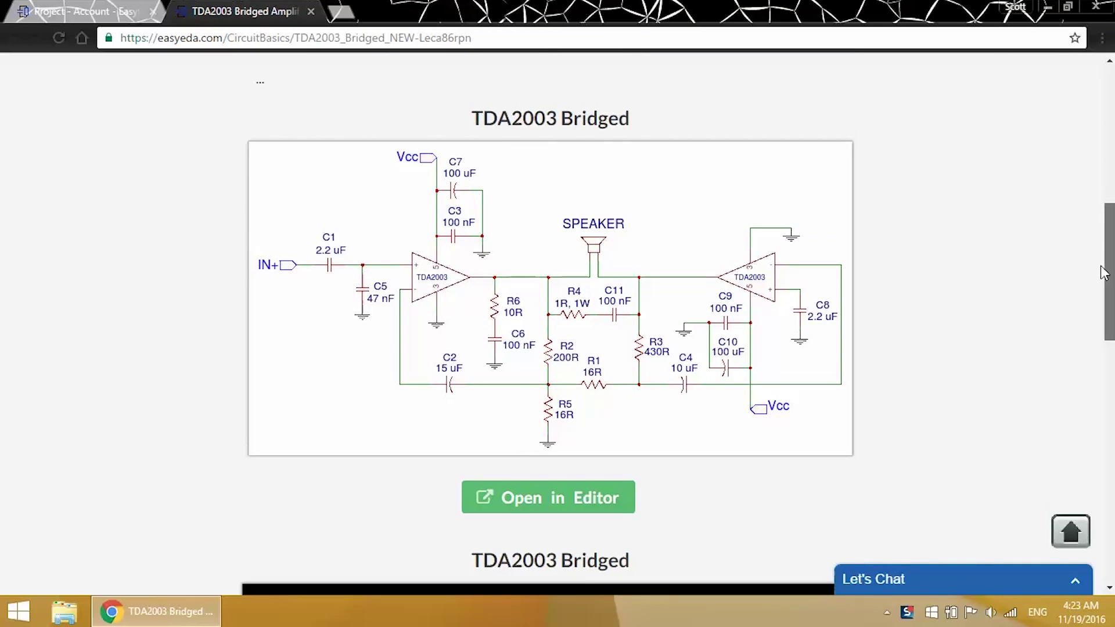
left_click_drag(1103, 273, 1103, 269)
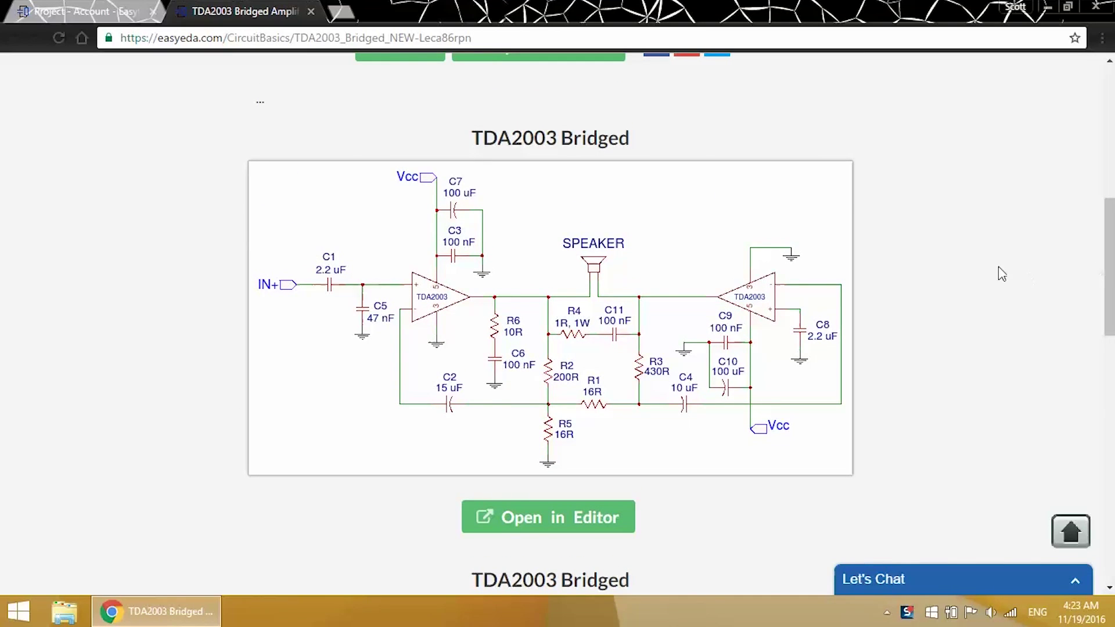
left_click(580, 511)
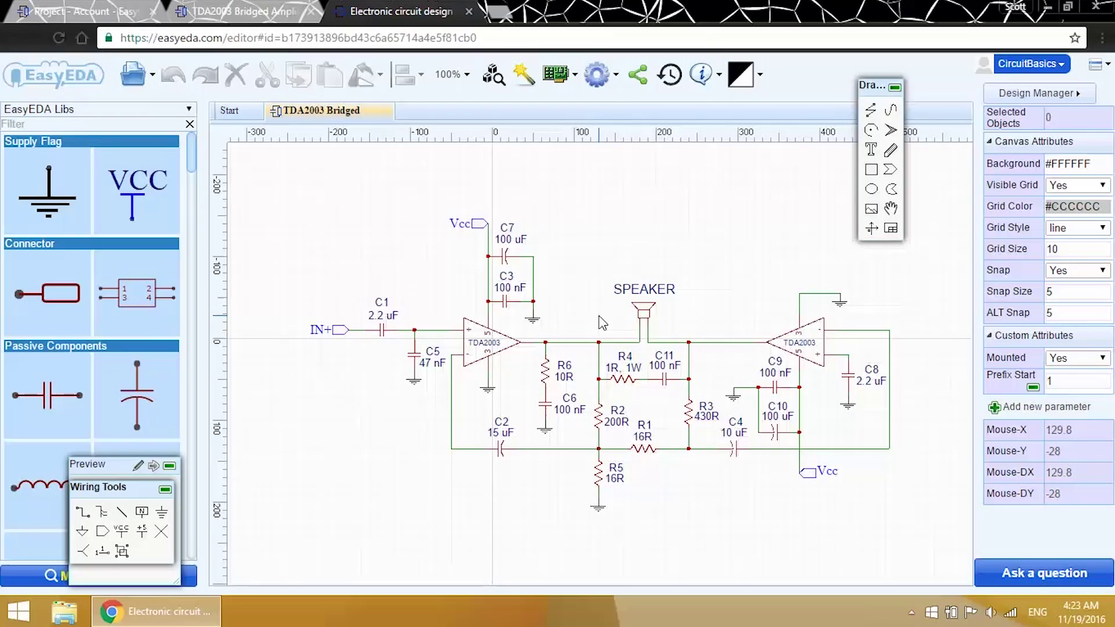
- Export the TDA2003 Bridged schematic as a PDF, examine the circuit enlarged, and close the PDF
left_click(145, 86)
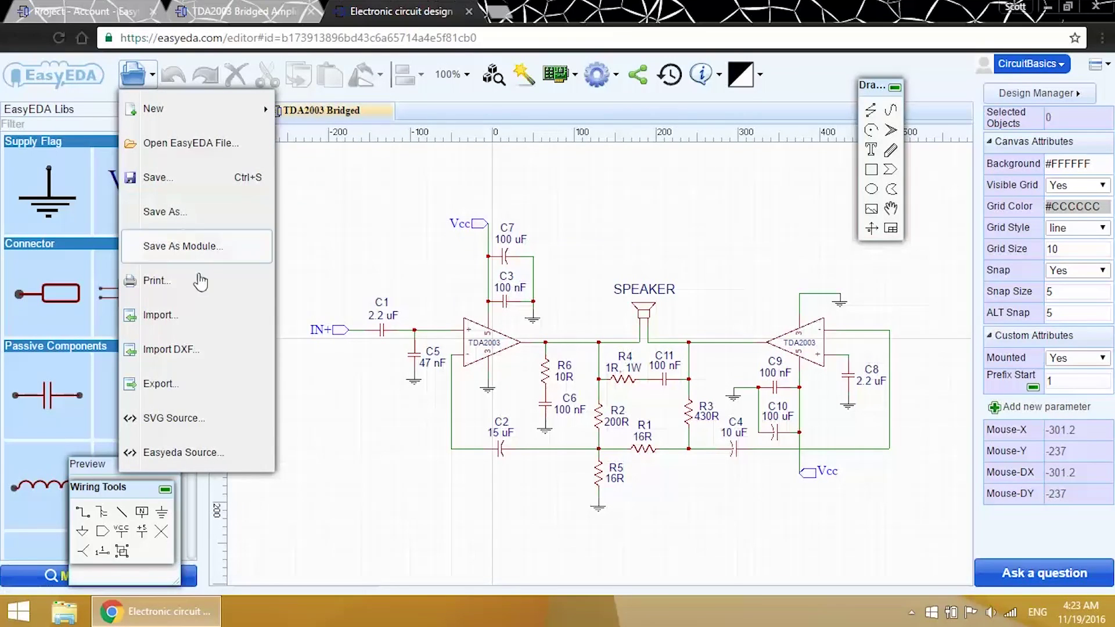
left_click(232, 384)
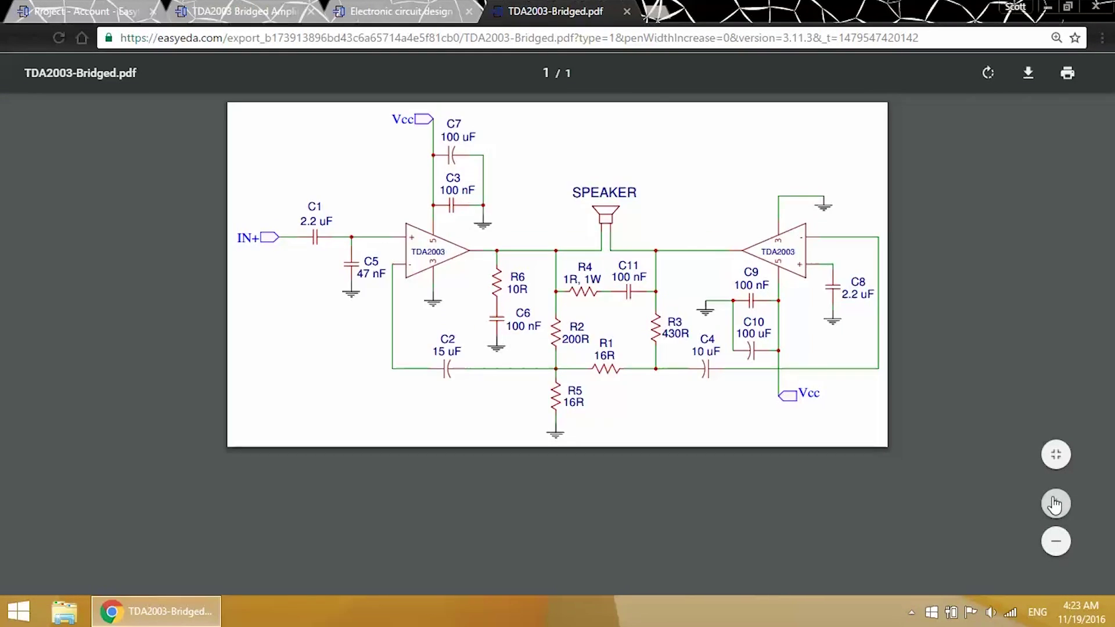
left_click(1055, 504)
left_click(1055, 504)
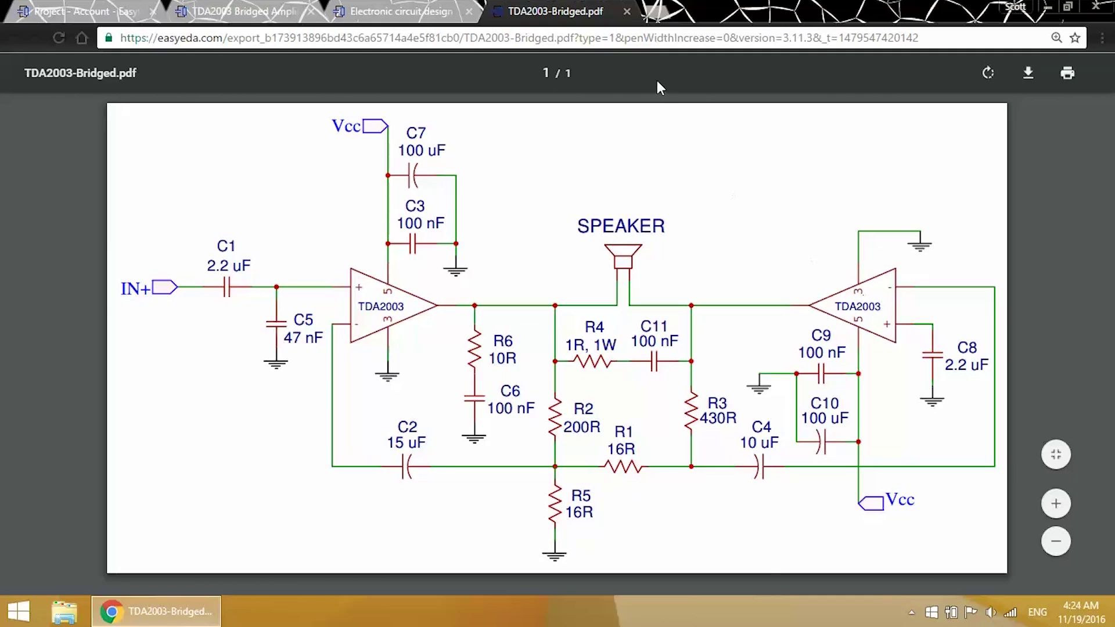
left_click(627, 12)
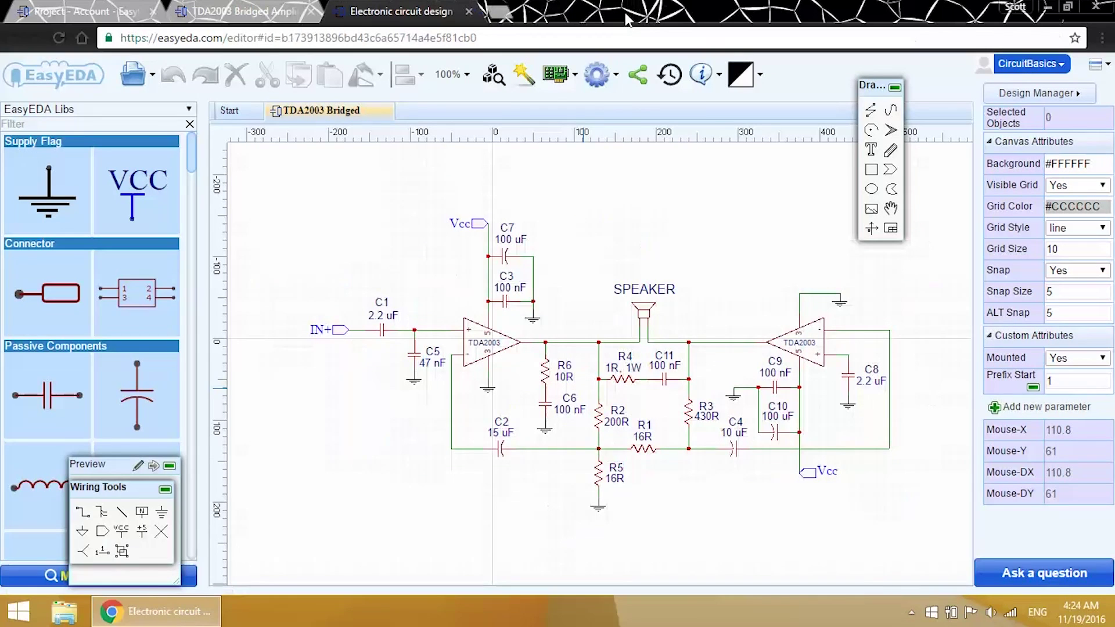
- List My Projects in the editor and open the TDA2003 Bridged PCB layout under TDA2003 Bridged Amplifier
left_click(189, 111)
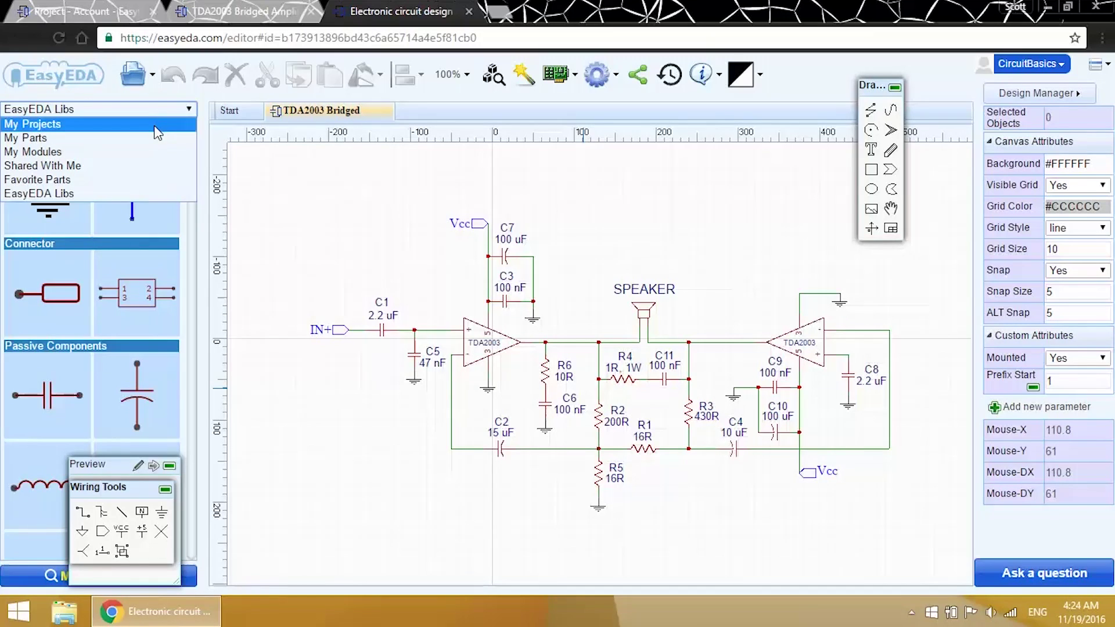
left_click(157, 125)
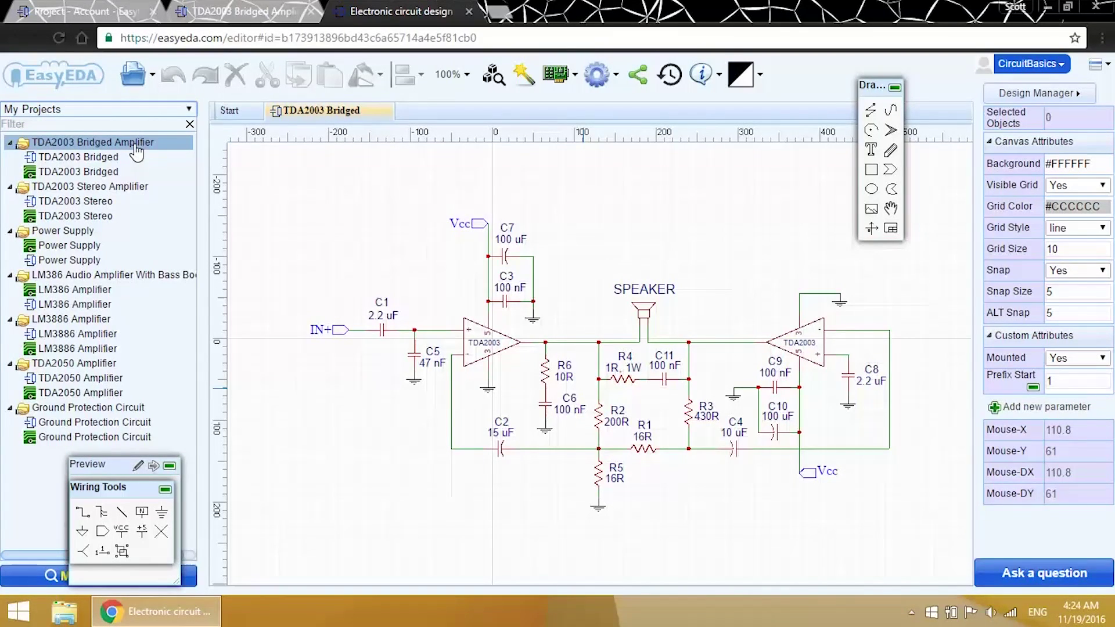
right_click(129, 180)
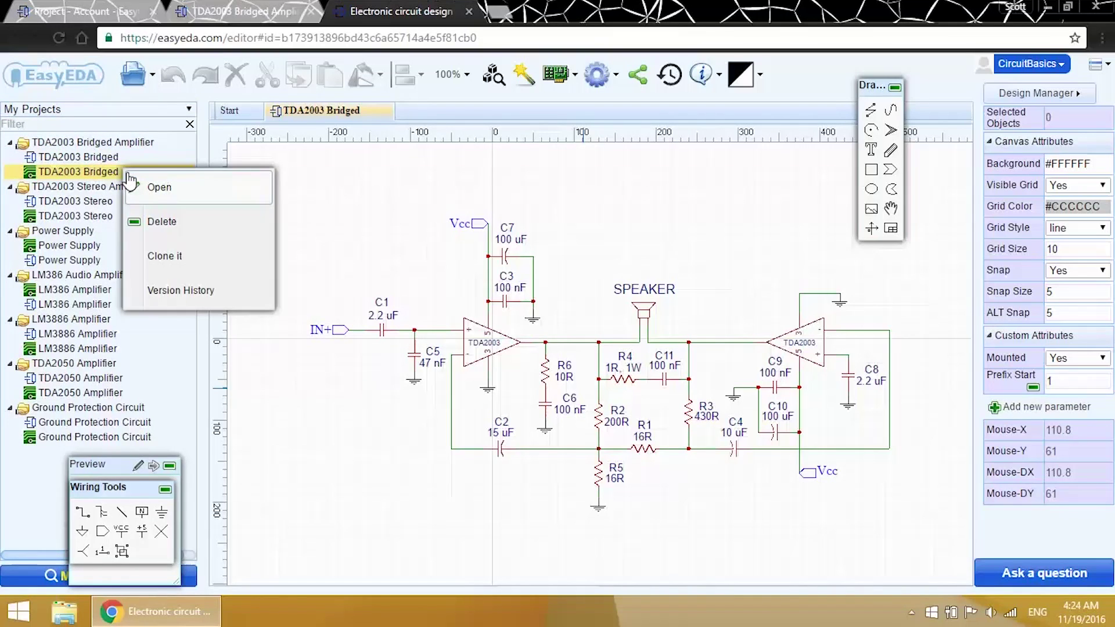
left_click(155, 189)
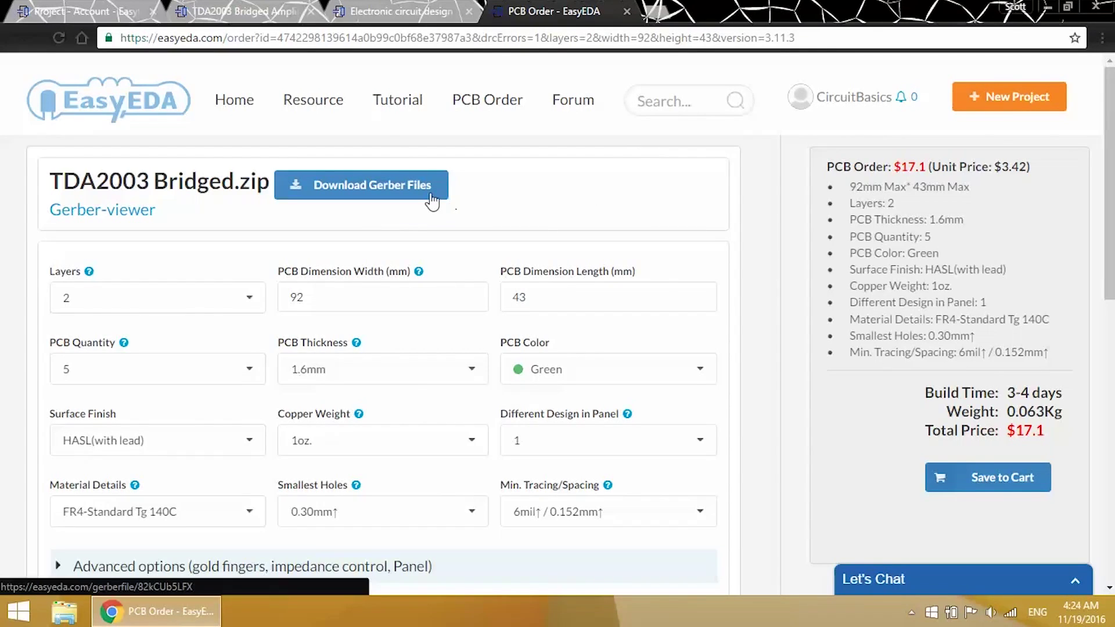
- Examine the top and bottom sides of the TDA2003 Bridged board in the Gerber viewer, then close the viewer
left_click(134, 216)
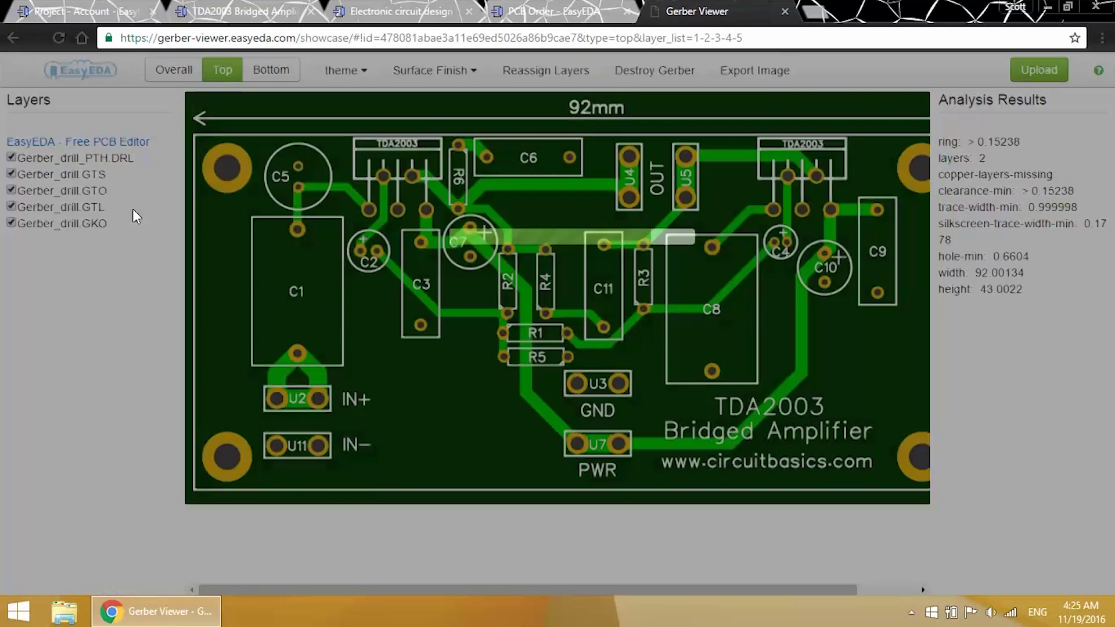
key("ctrl+minus")
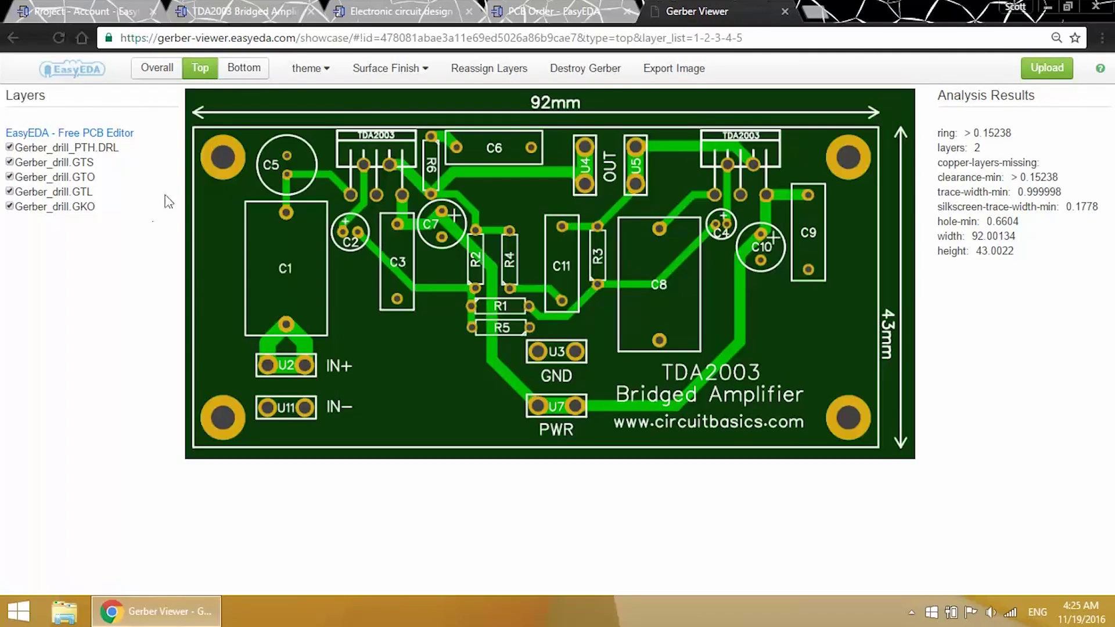
left_click(241, 72)
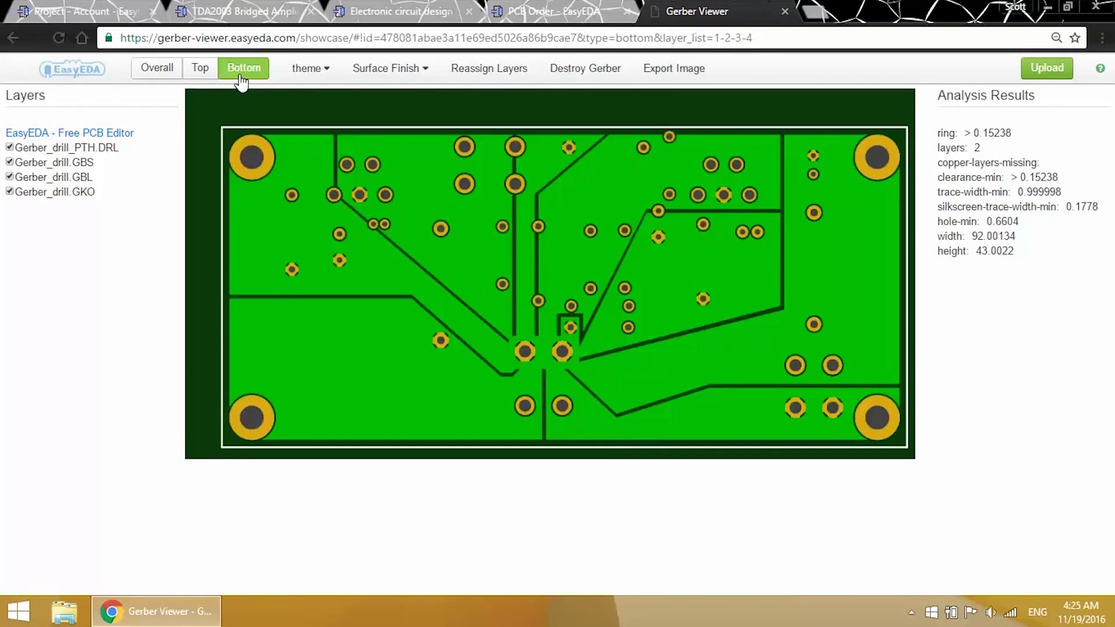
left_click(201, 72)
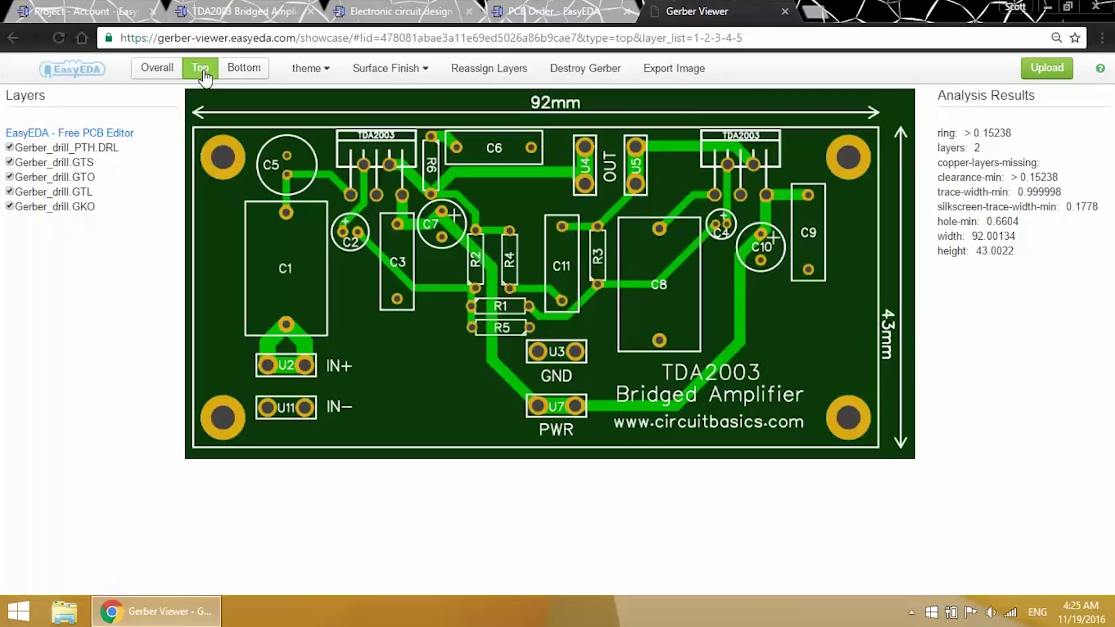
left_click(236, 70)
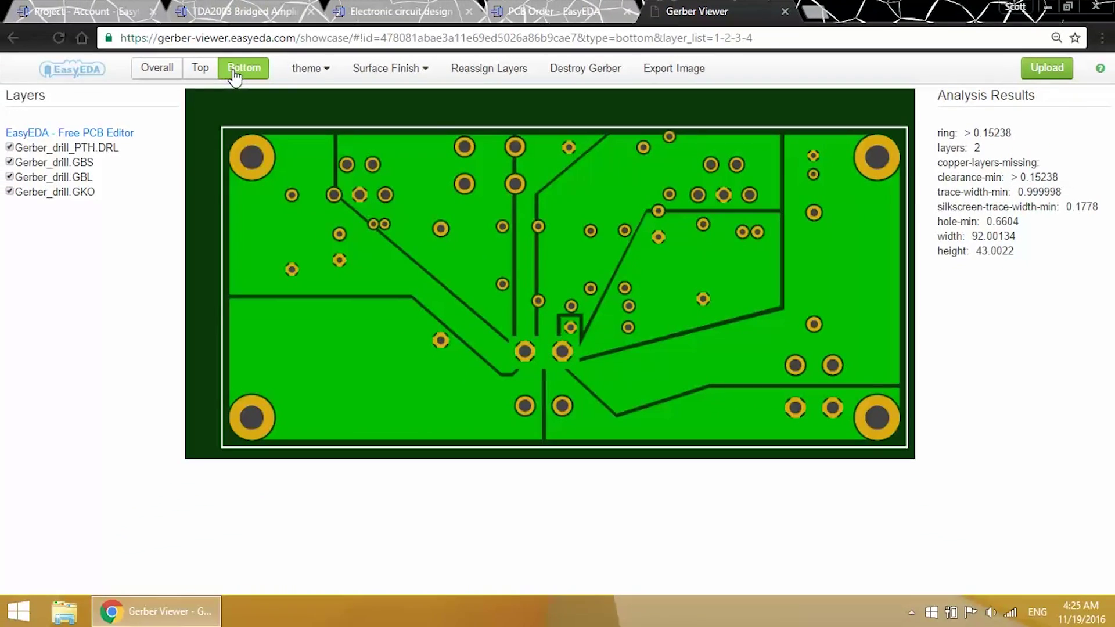
left_click(204, 73)
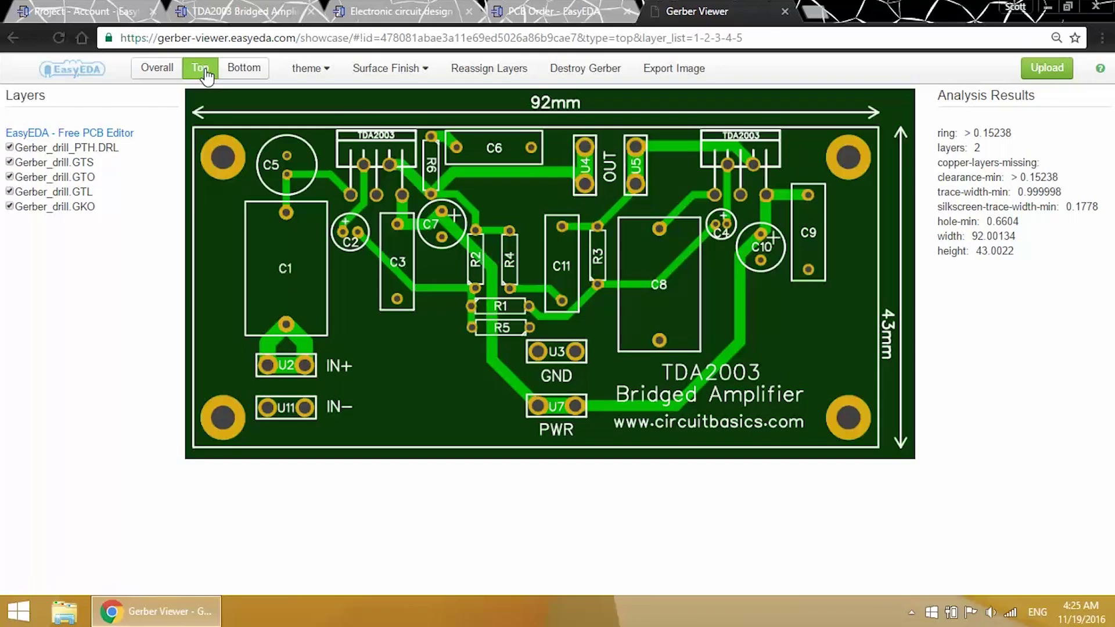
left_click(785, 12)
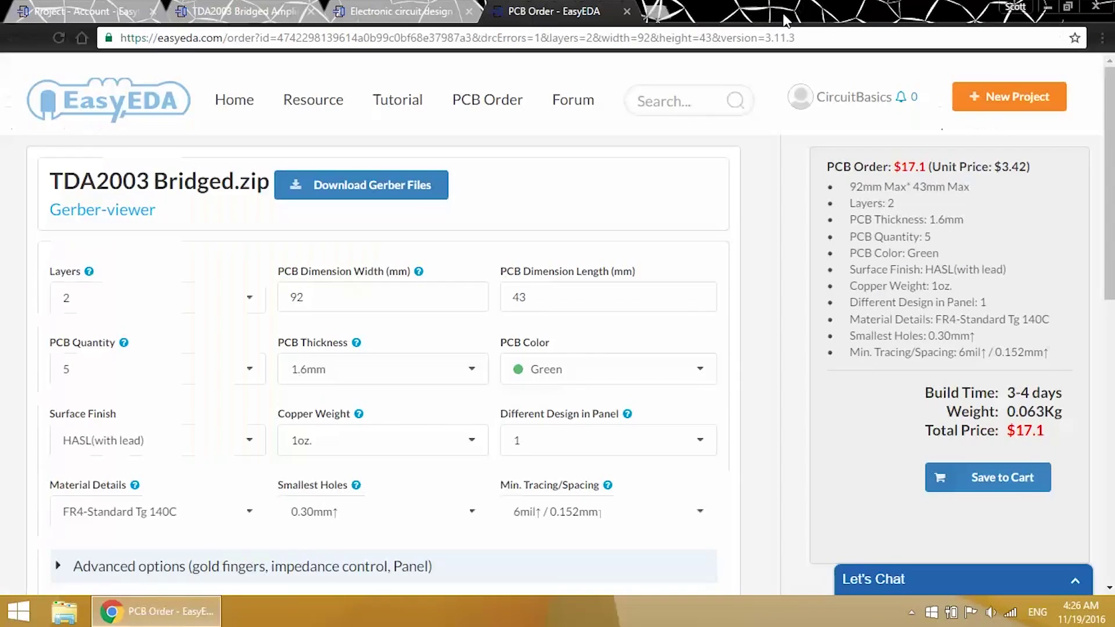